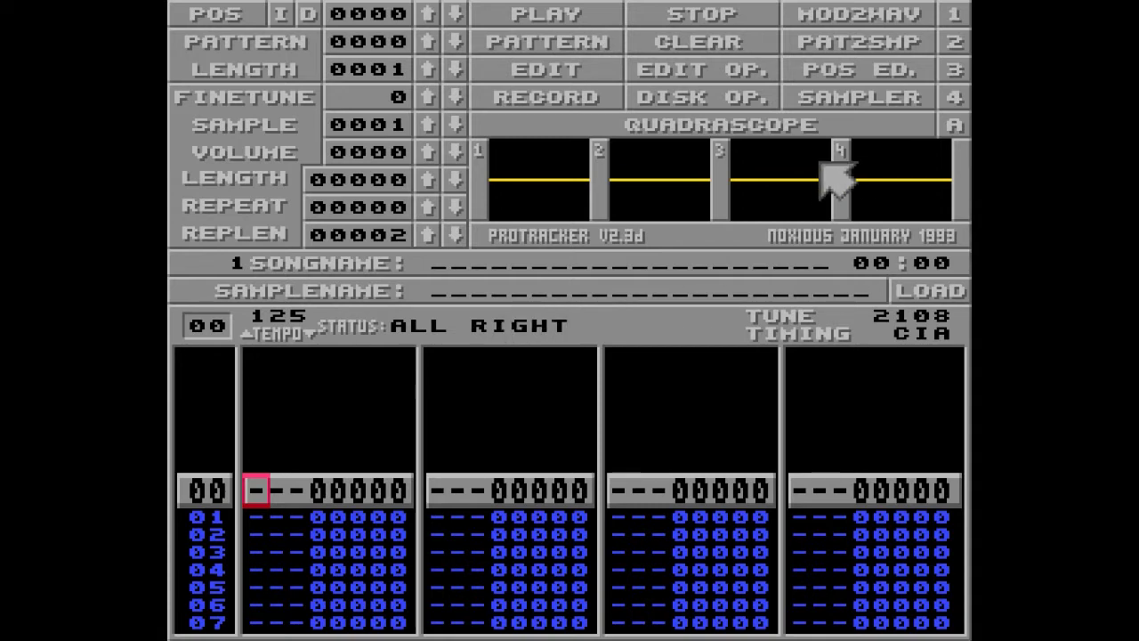
- Load the Crystal Hammer module from the Disk Op file list
click(735, 102)
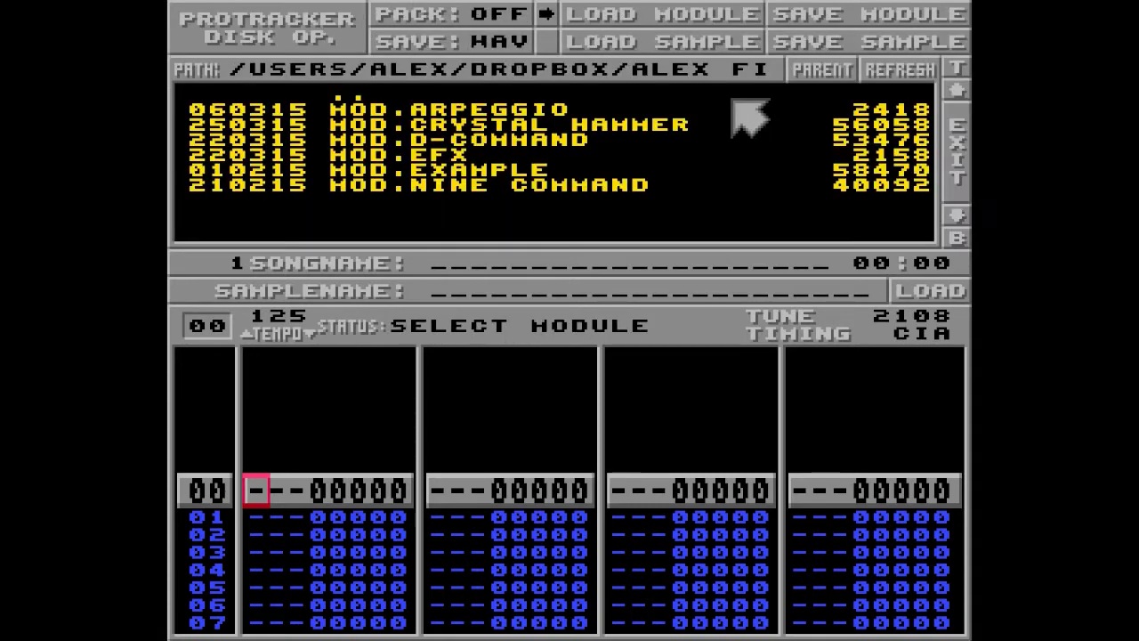
click(643, 117)
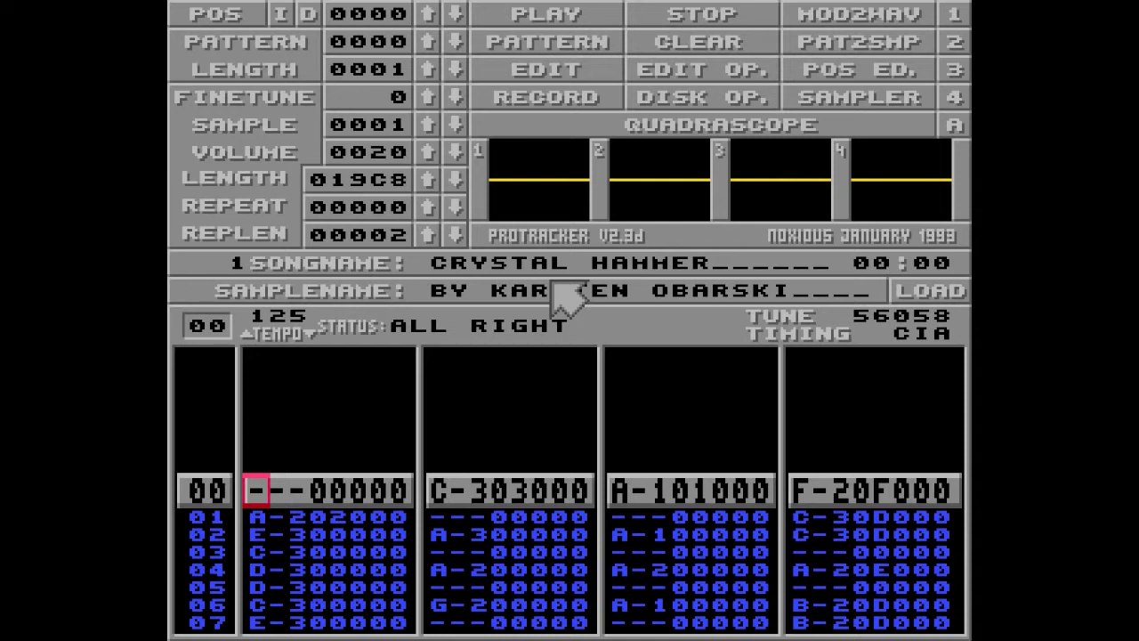
- Mark rows 00–63 of channels 1 and 2 as blocks and reverse them
key(ctrl+b)
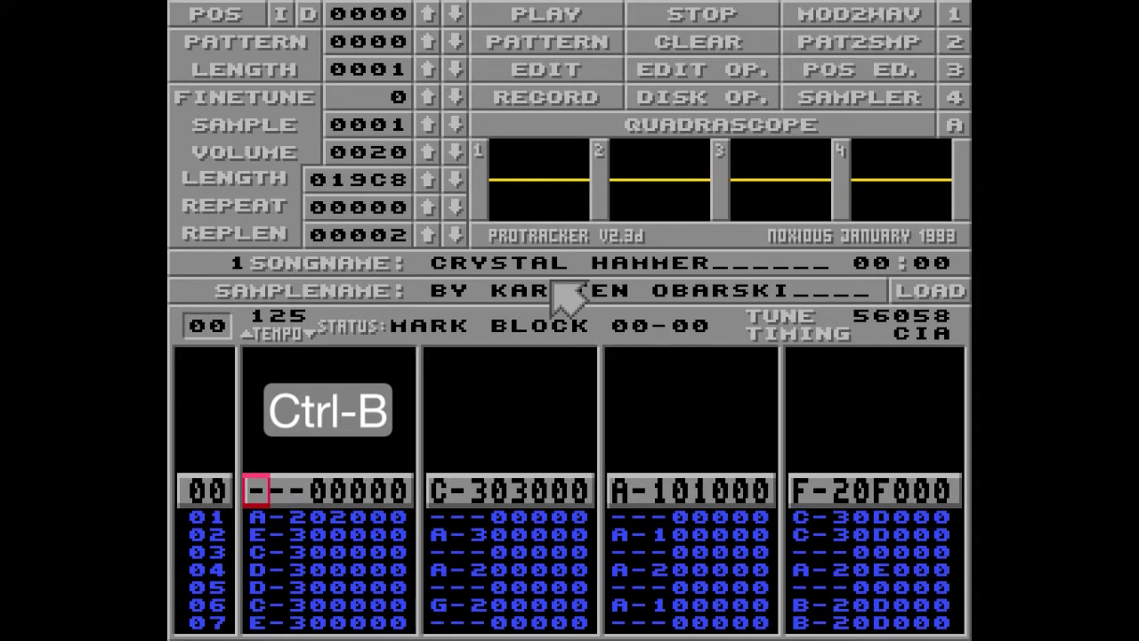
key(Up)
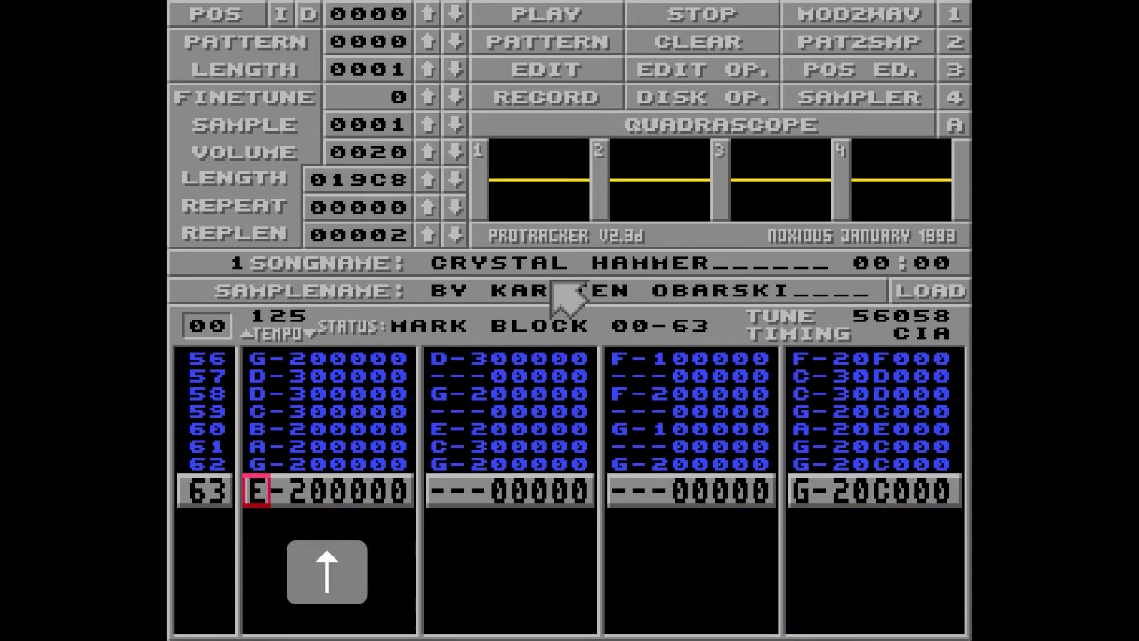
key(ctrl+y)
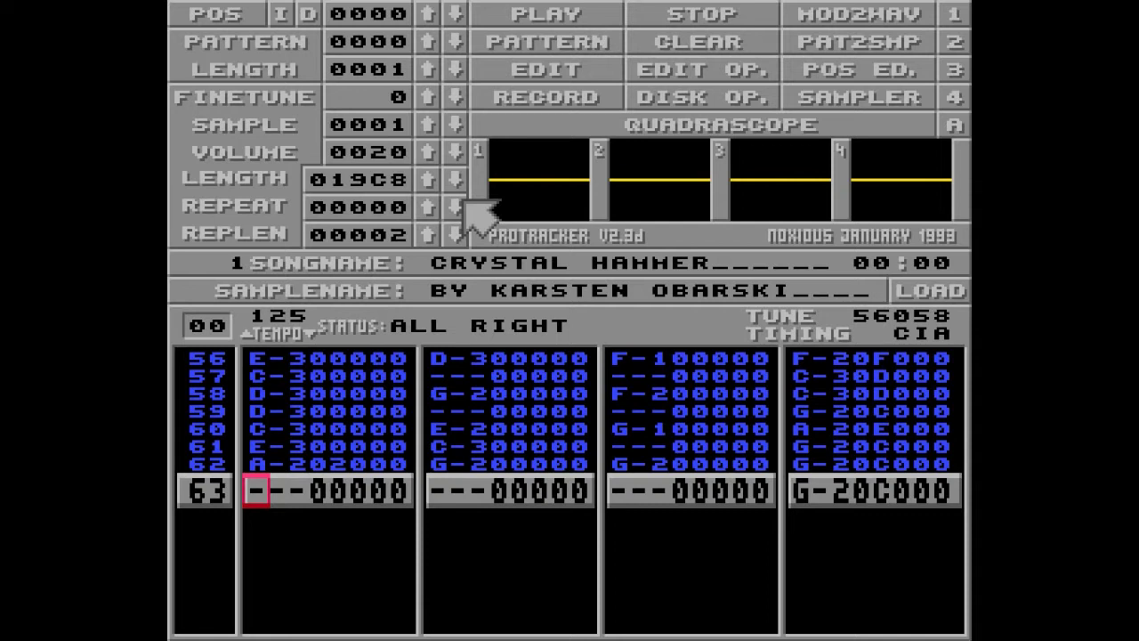
key(Tab)
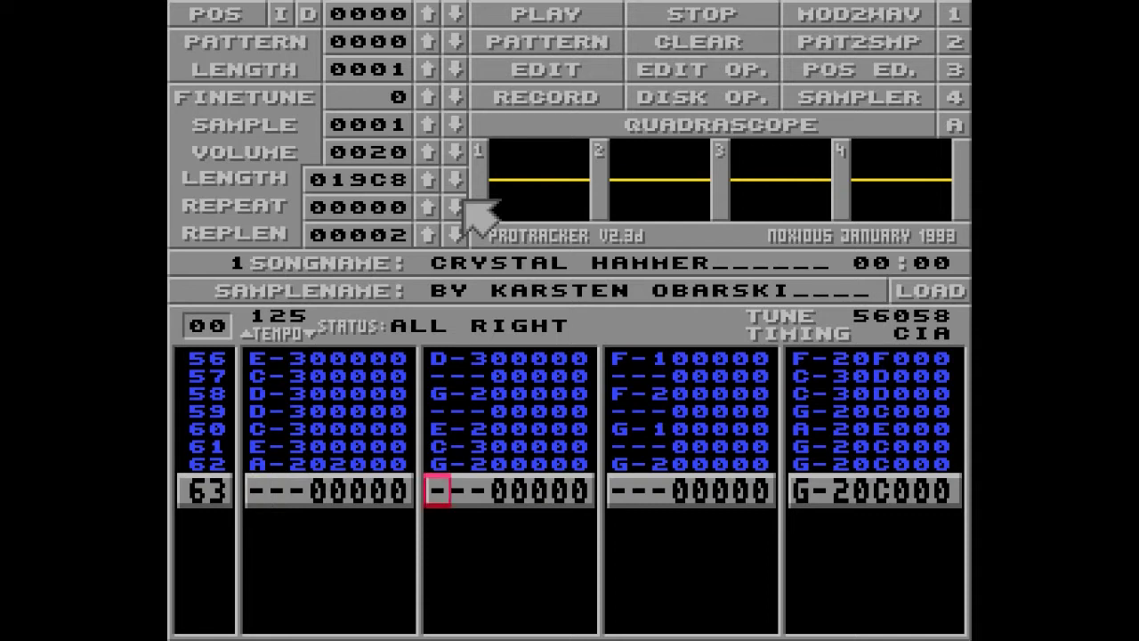
key(ctrl+b)
key(Down)
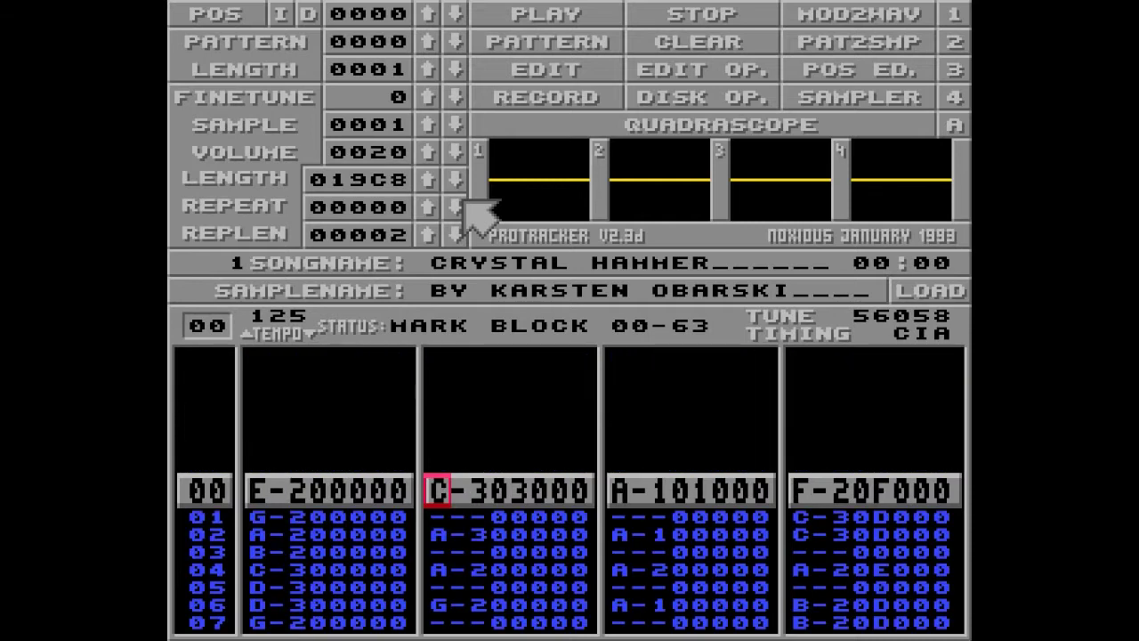
key(ctrl+q)
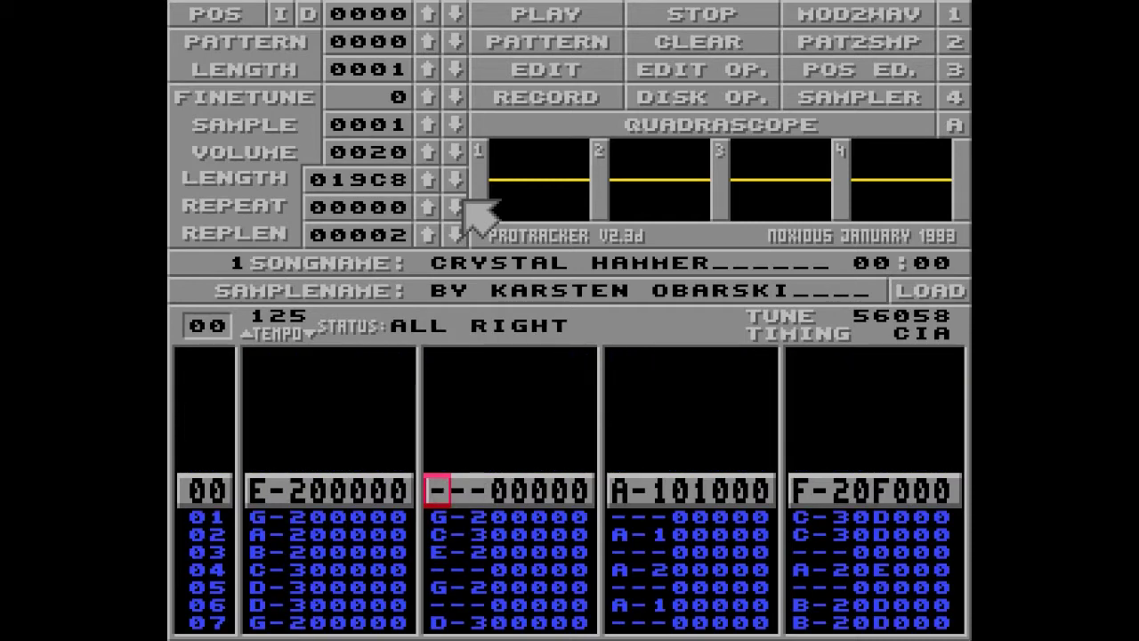
- Mark rows 00–63 of channels 3 and 4 and reverse those blocks too
key(Tab)
key(ctrl+b)
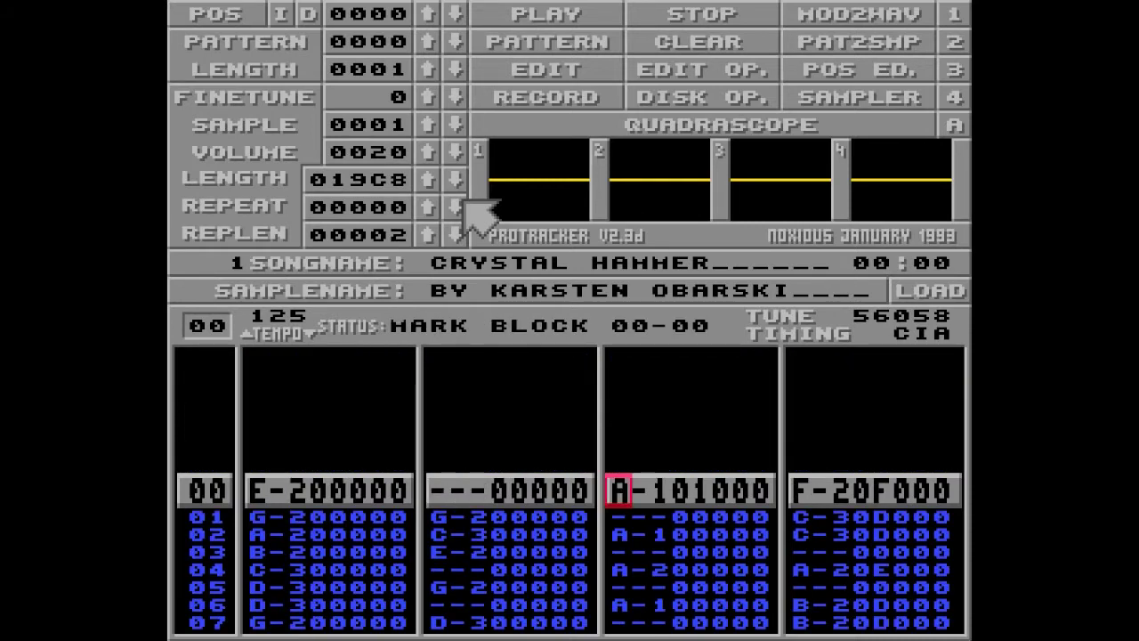
key(Up)
key(ctrl+q)
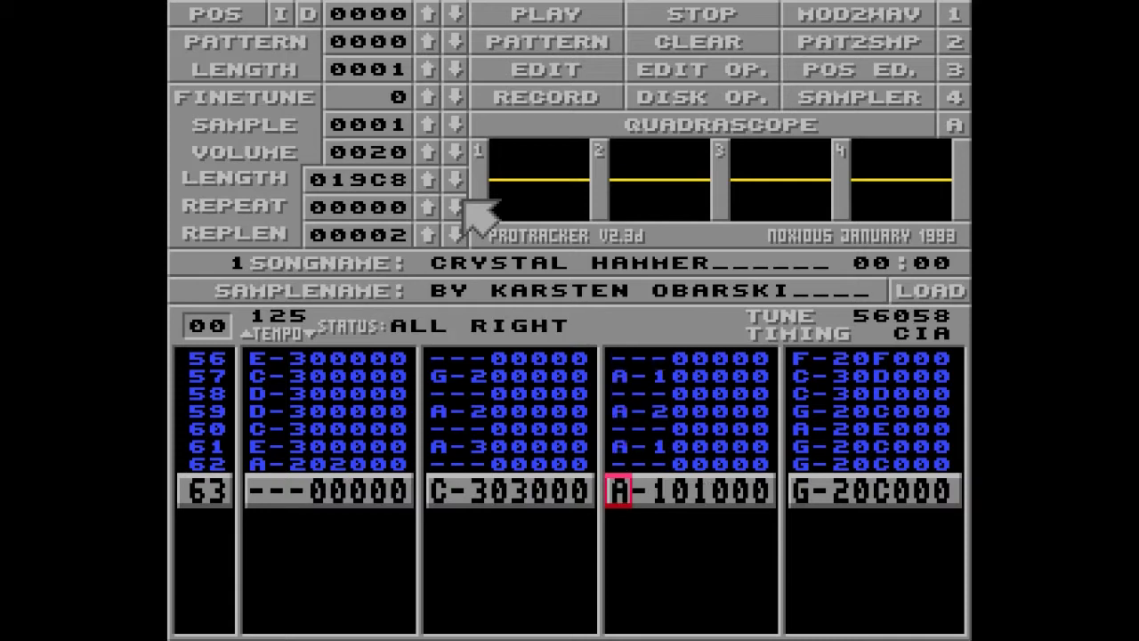
key(Tab)
key(ctrl+b)
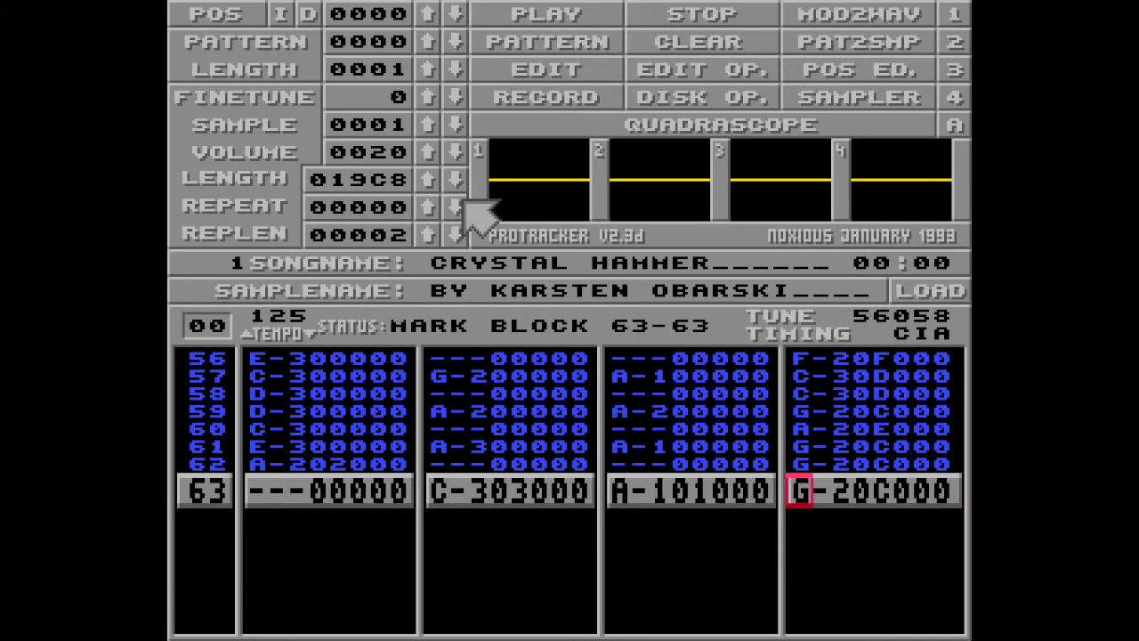
key(Down)
key(ctrl+q)
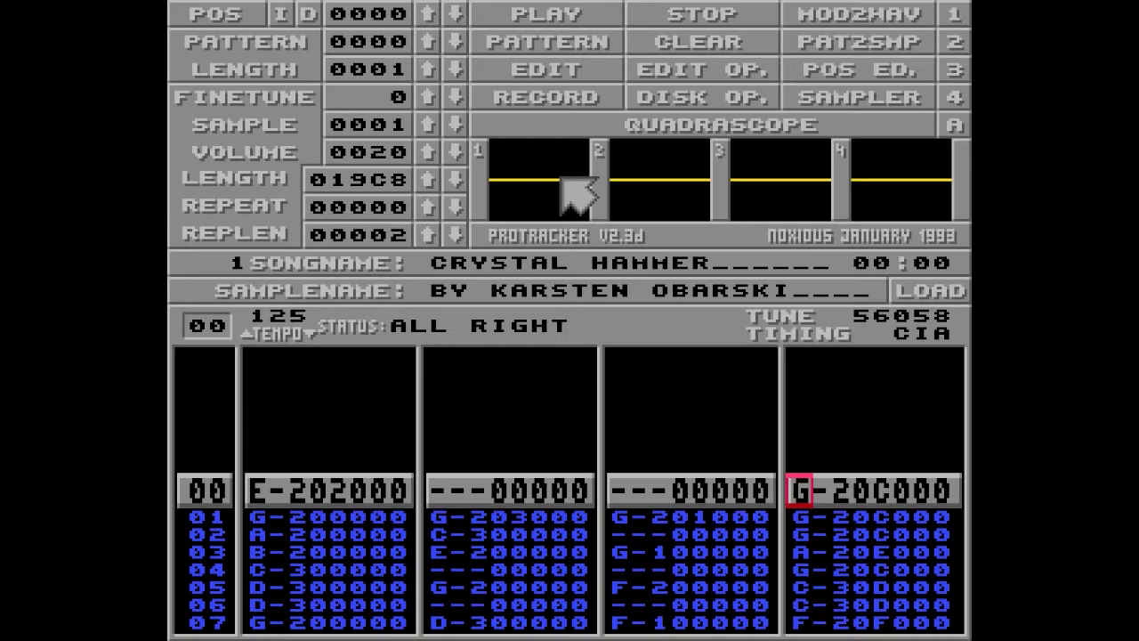
key(Alt_R)
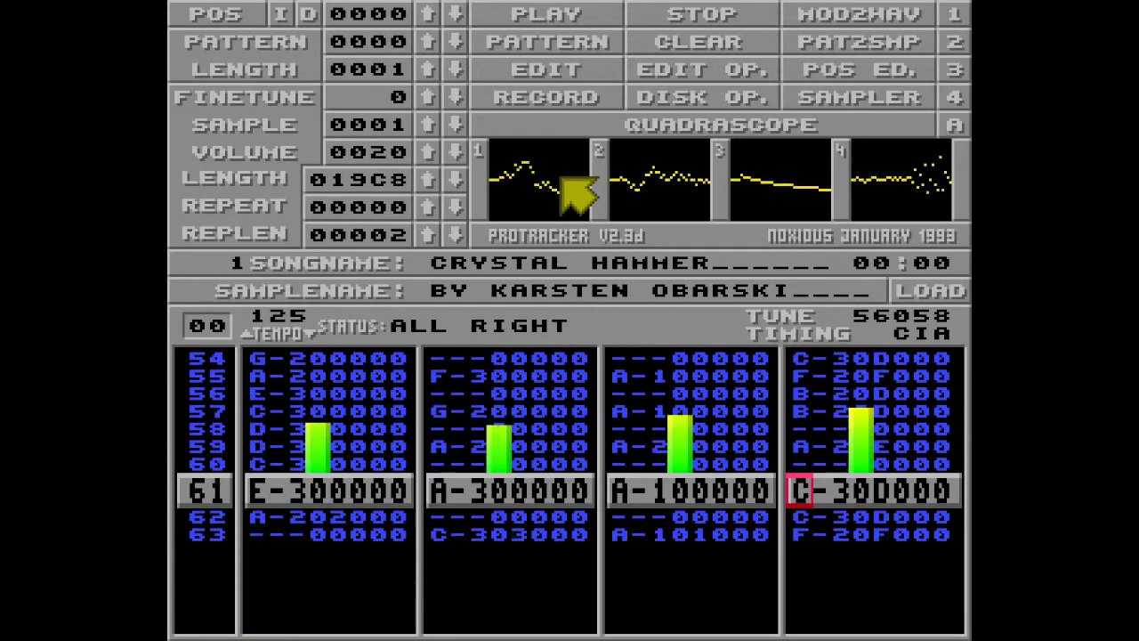
key(space)
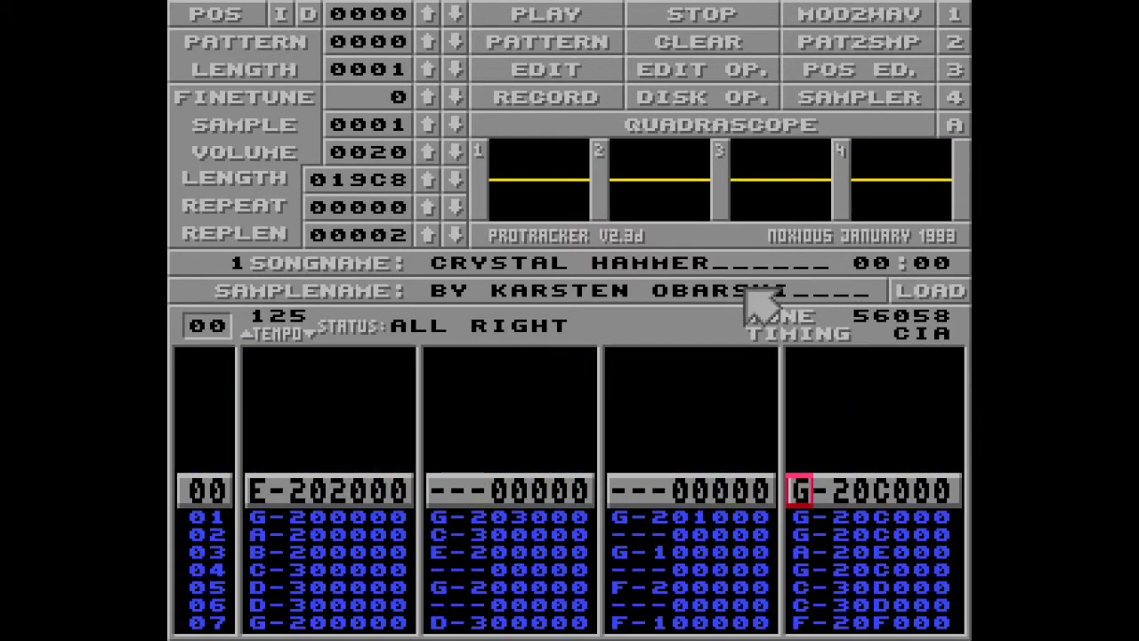
- In edit mode, fill channel 4 with D breaks to the previous row, D63 on row 00
key(Right)
key(Right)
key(space)
text(0)
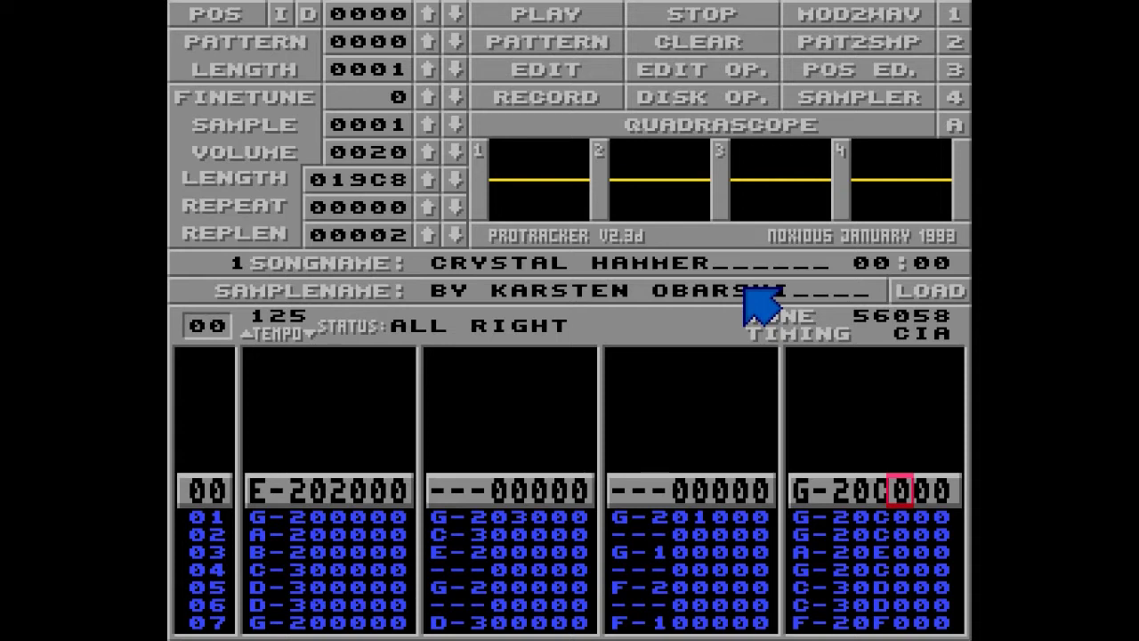
key(Right)
text(63)
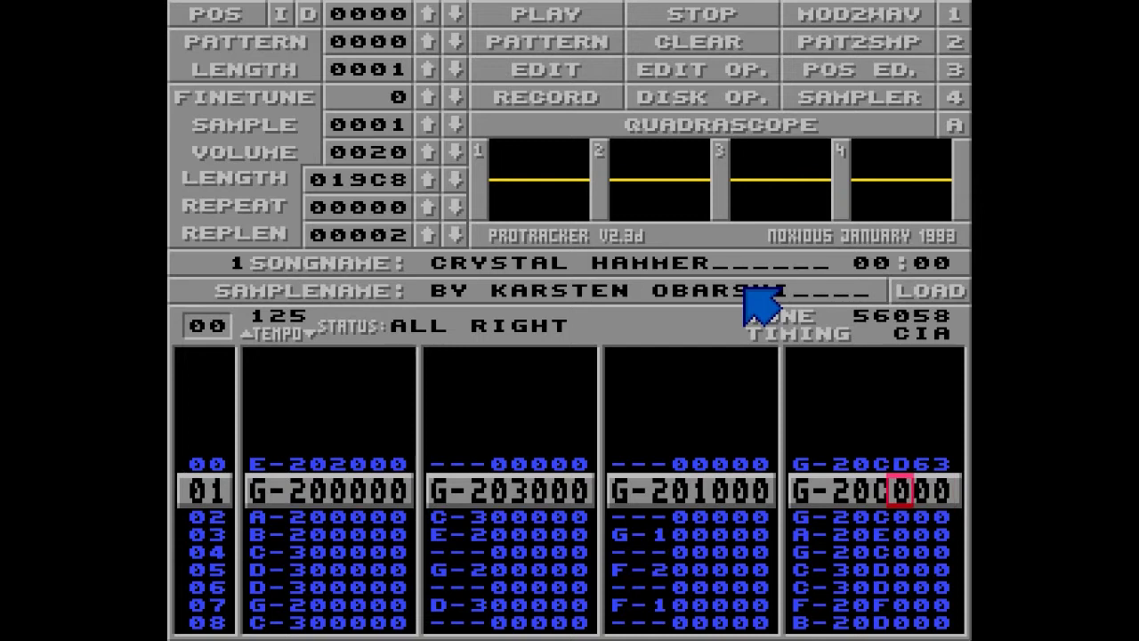
text(d)
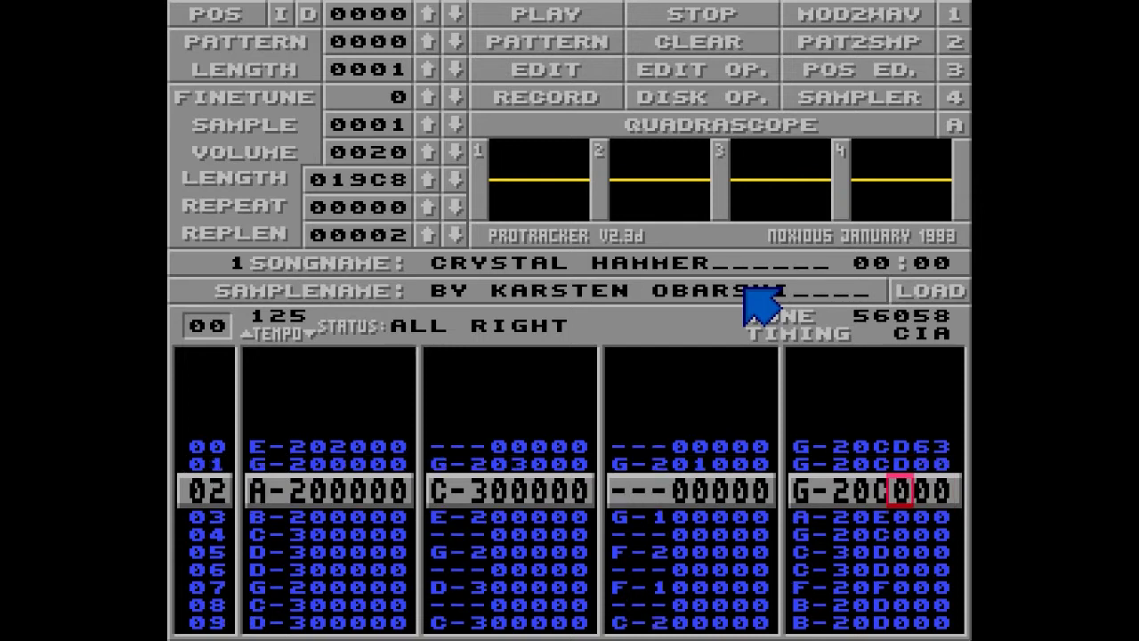
text(d)
key(Up)
key(Right)
key(Right)
text(1)
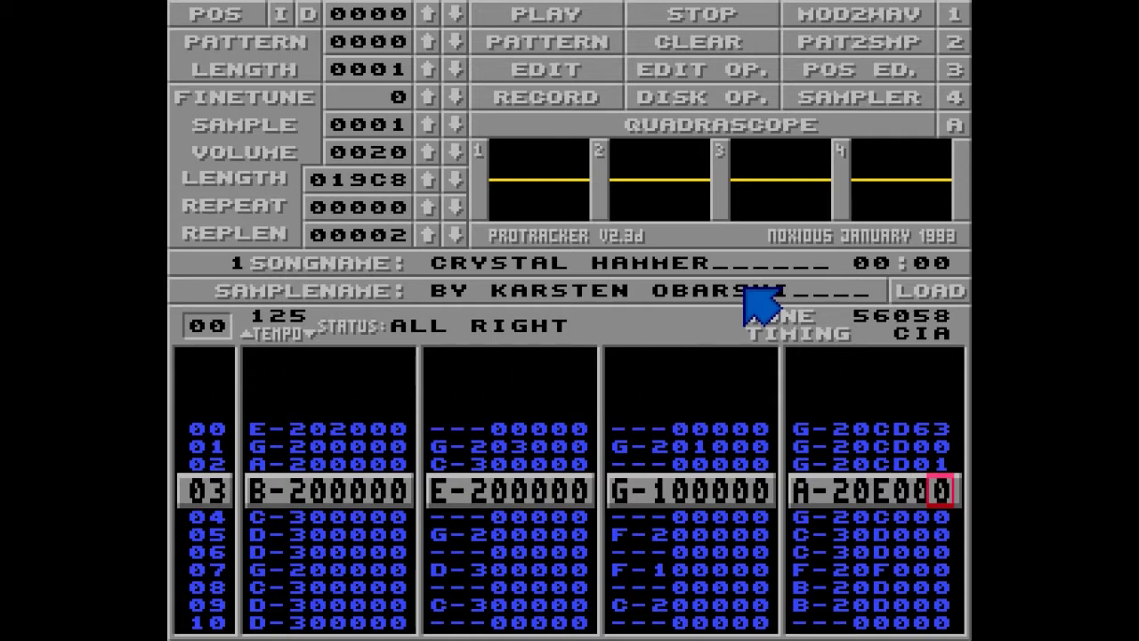
scroll(548, 411, up, 4)
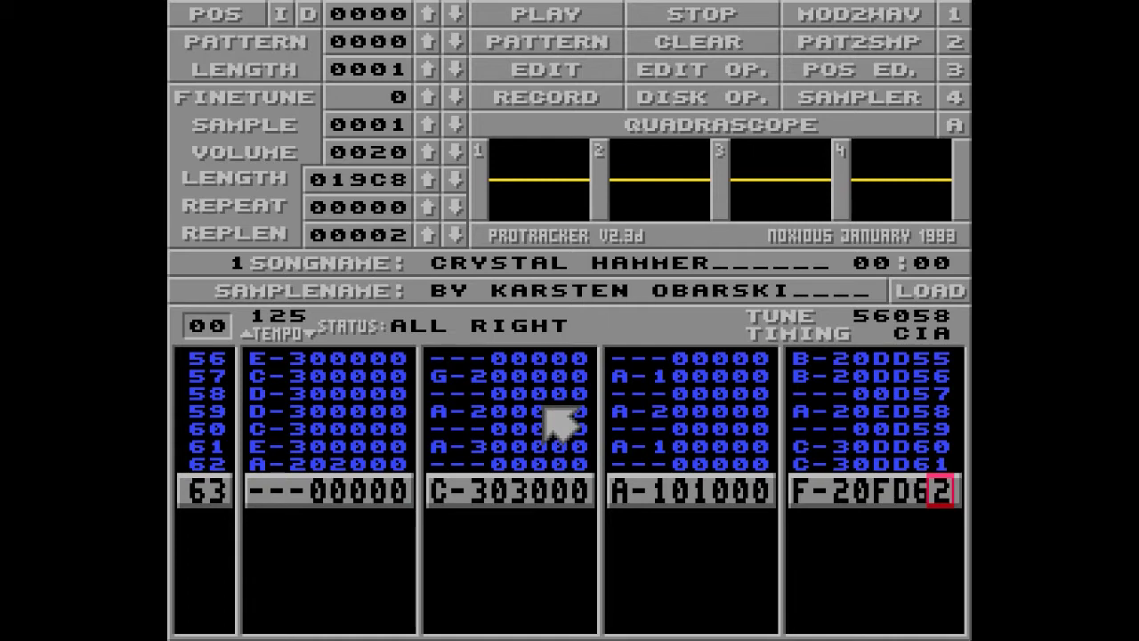
scroll(559, 423, down, 1)
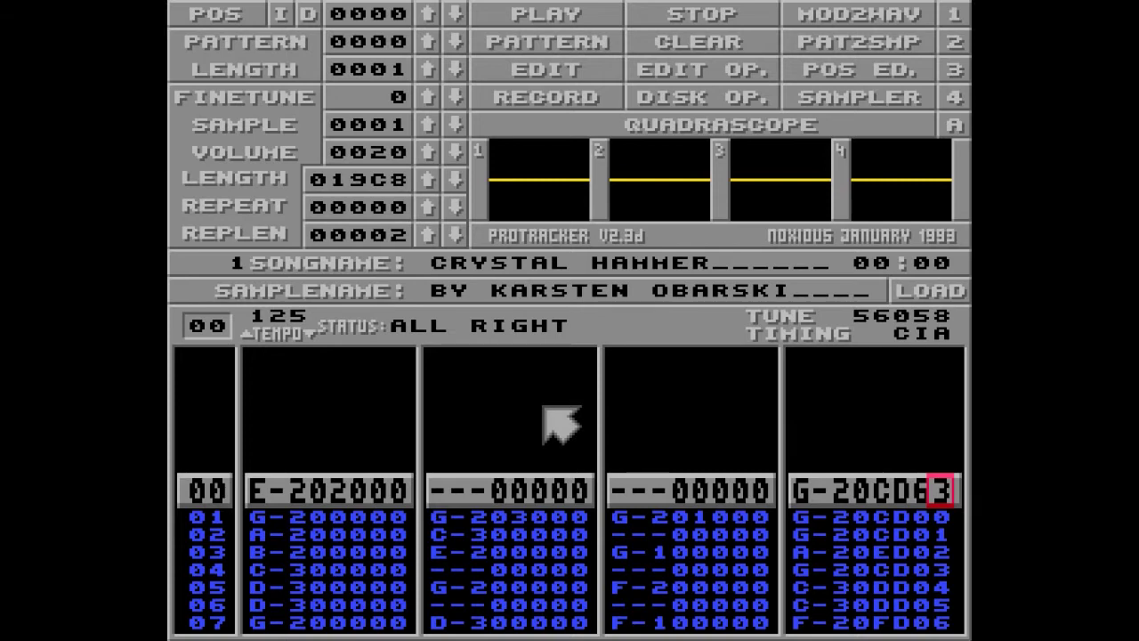
scroll(561, 423, up, 1)
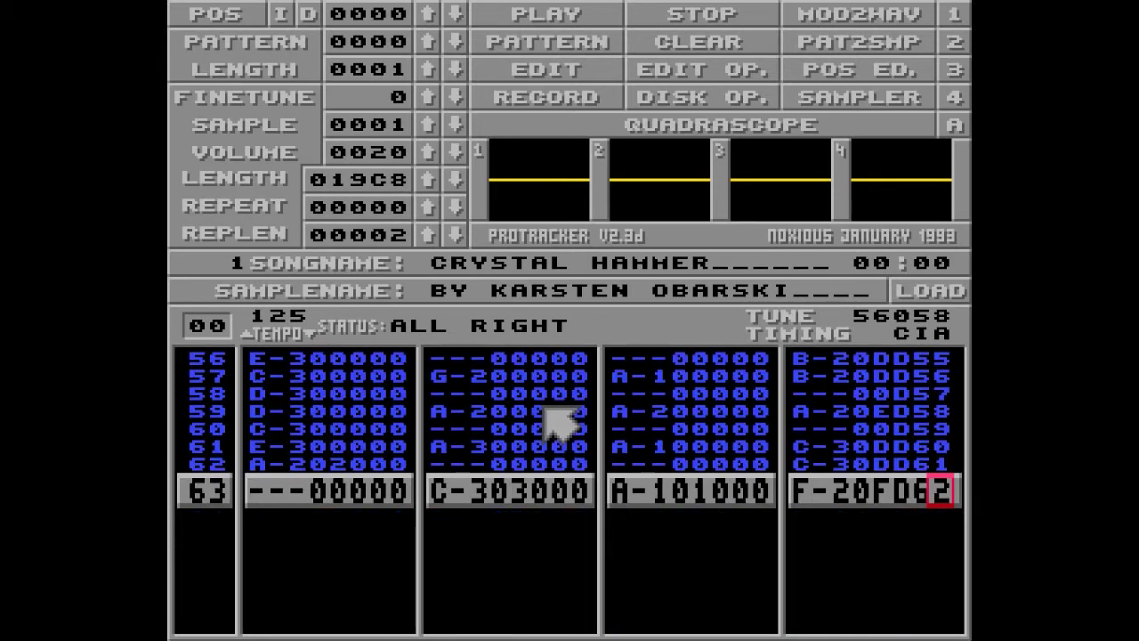
scroll(559, 422, up, 12)
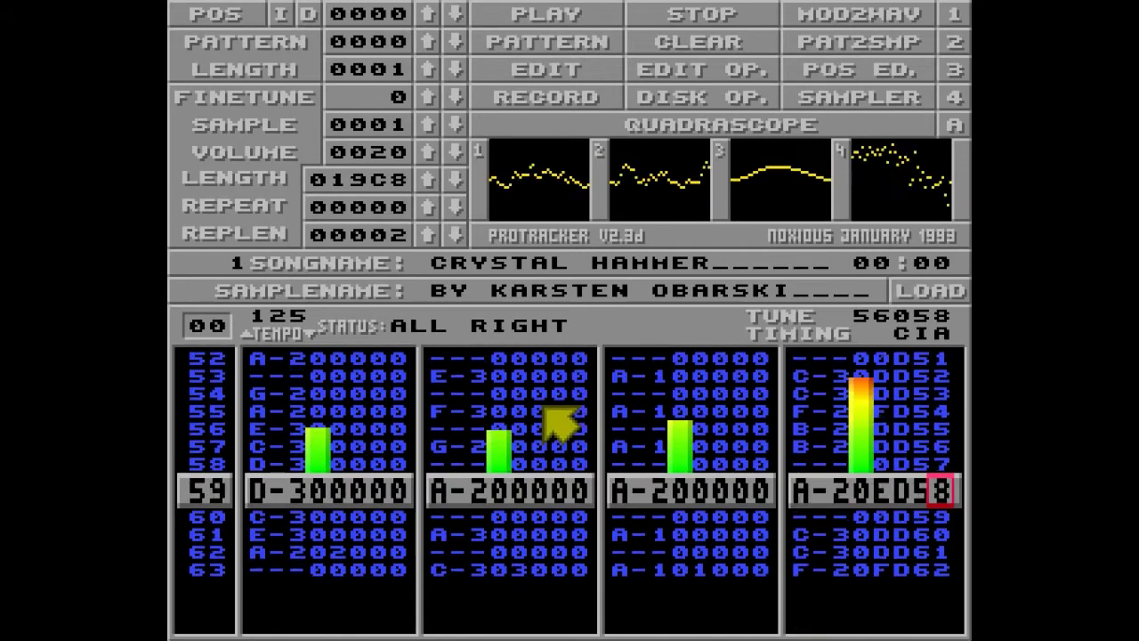
scroll(559, 423, up, 17)
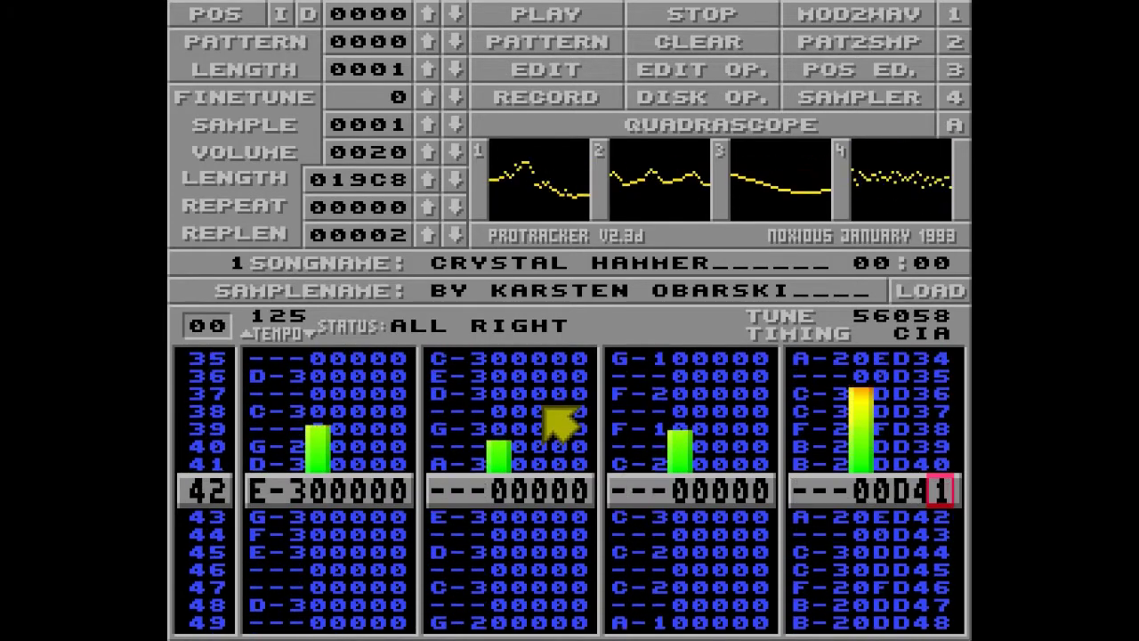
scroll(559, 423, up, 17)
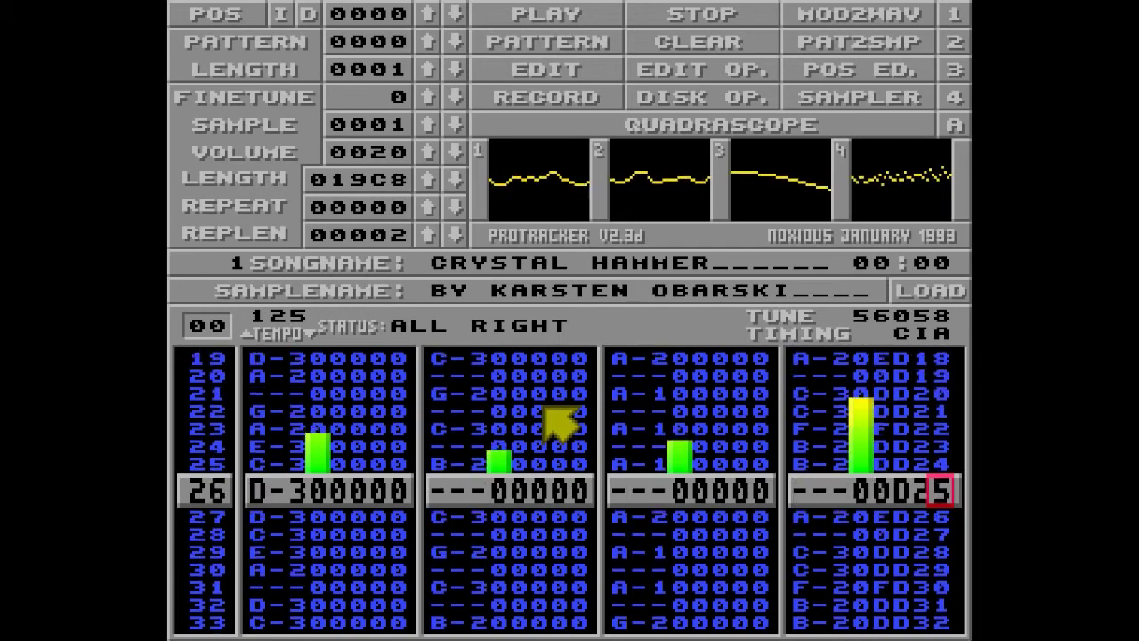
scroll(559, 423, up, 16)
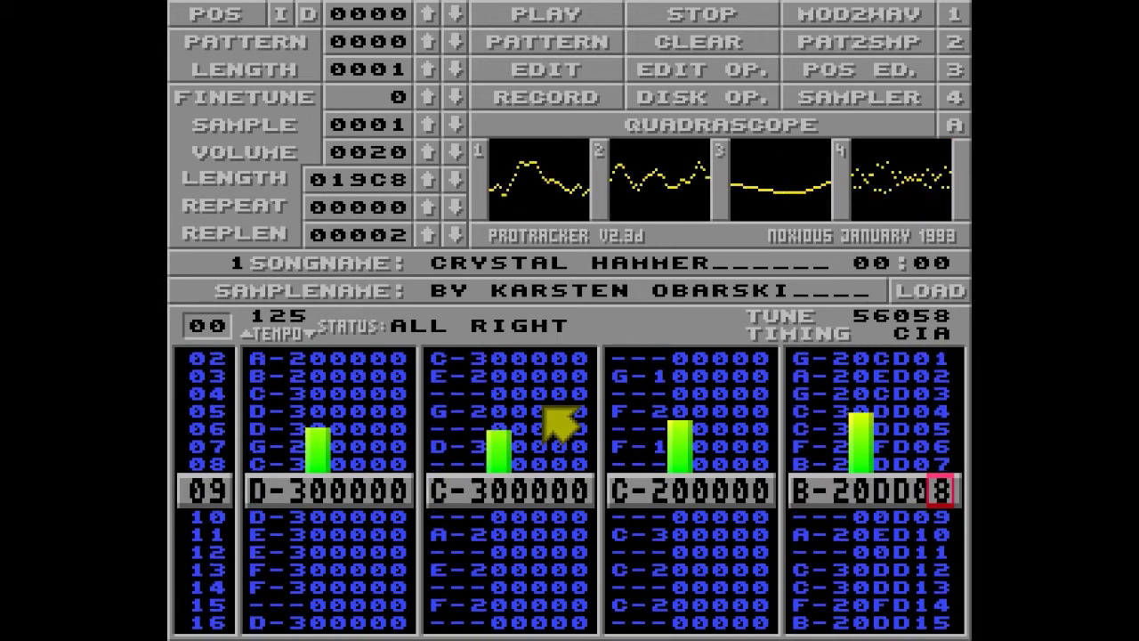
scroll(546, 411, up, 2)
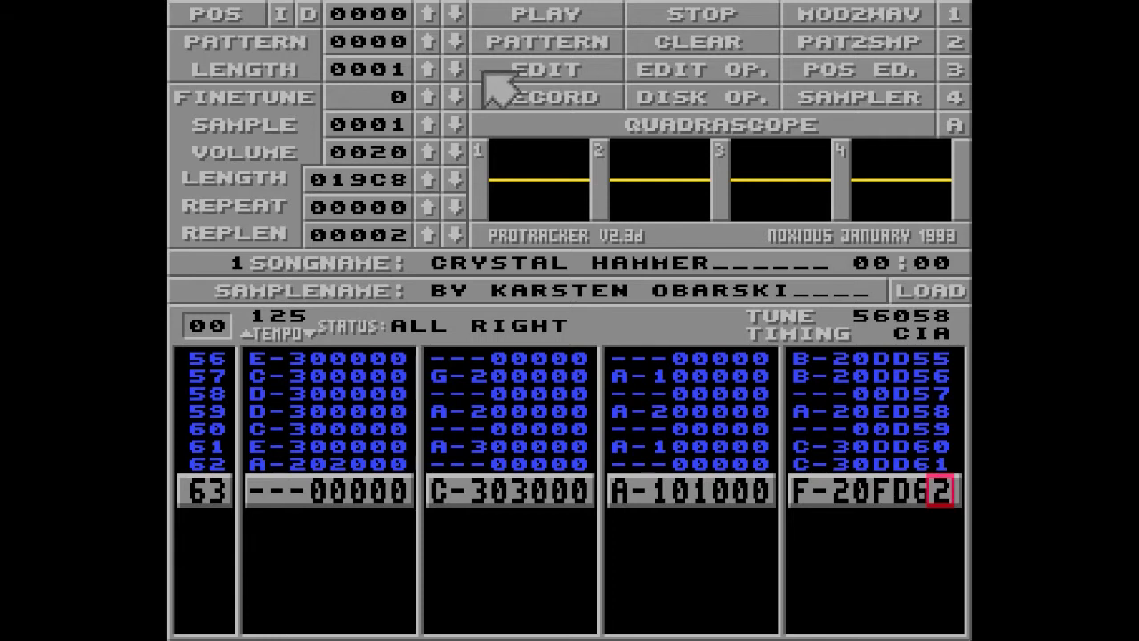
- Set song length to 0002 and assign pattern 01 to position 0000
click(426, 70)
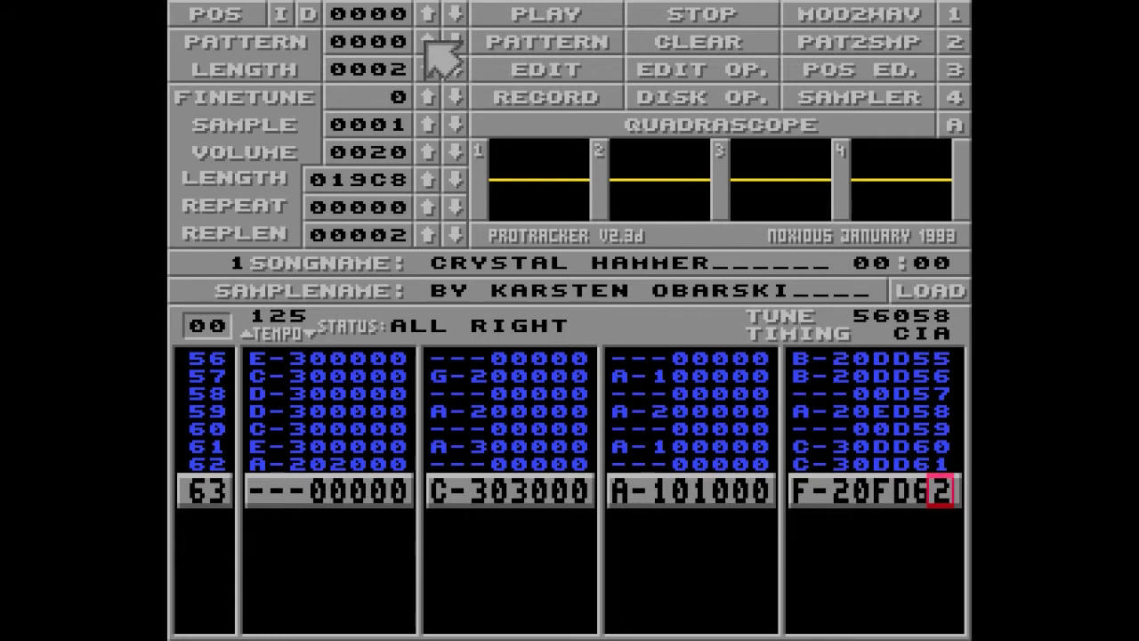
click(427, 43)
click(428, 14)
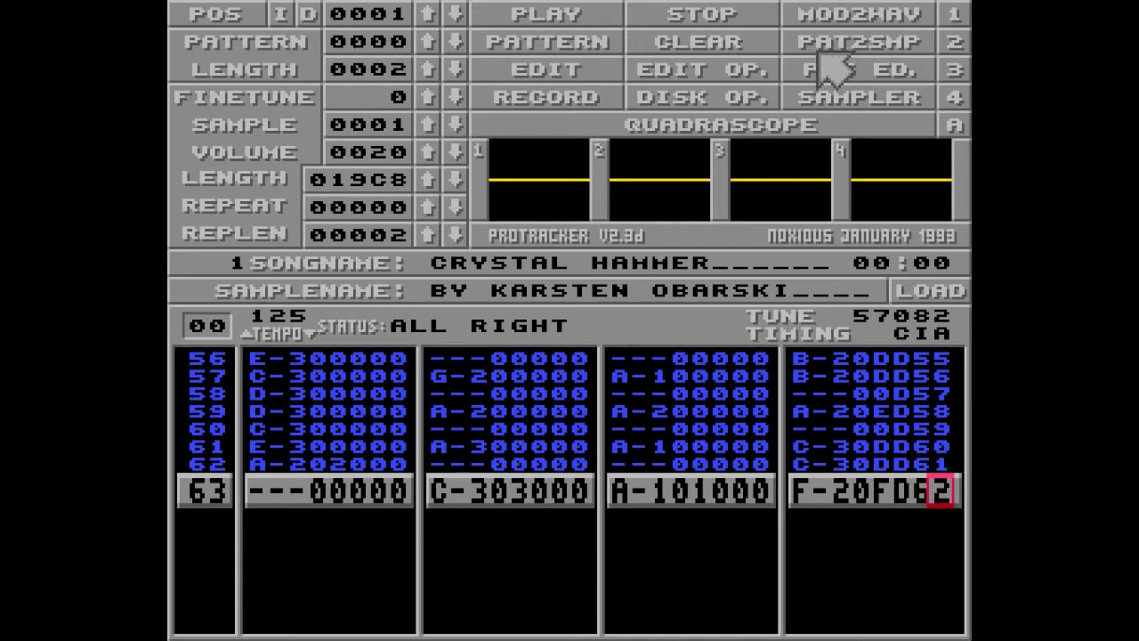
- Check the two-position order in POS ED, then return to position 0000
click(877, 82)
key(Up)
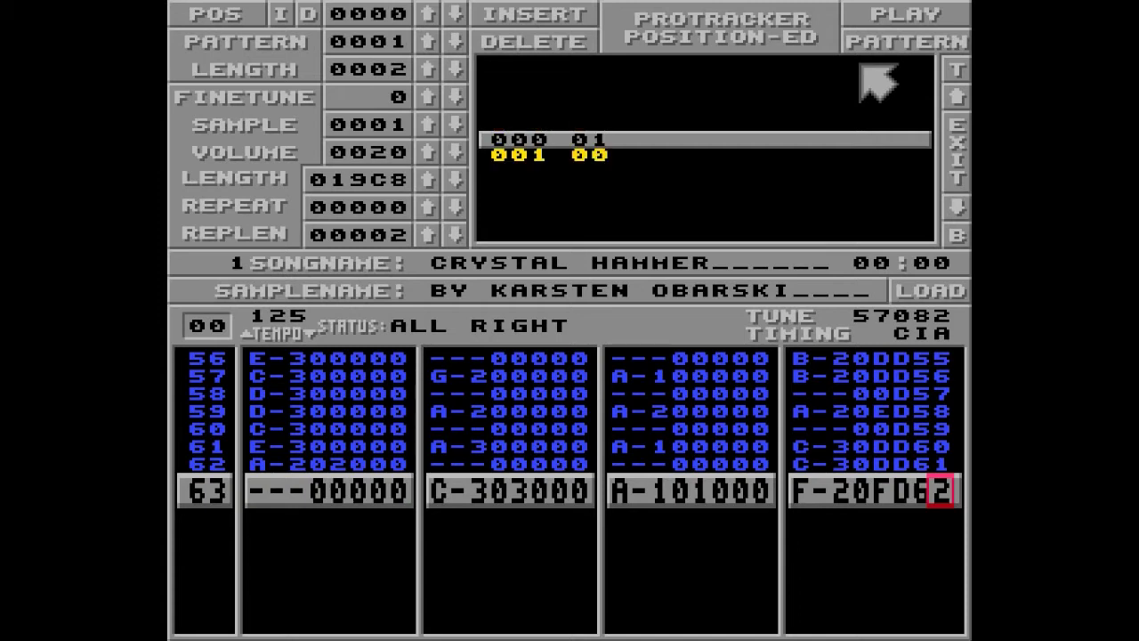
key(Down)
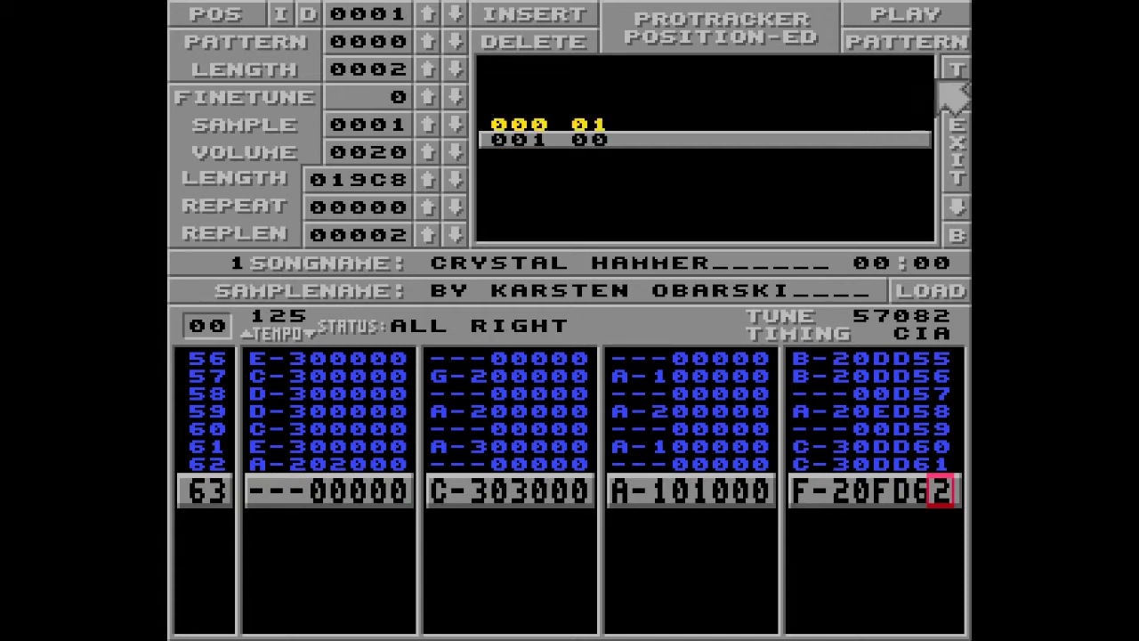
click(952, 134)
click(456, 14)
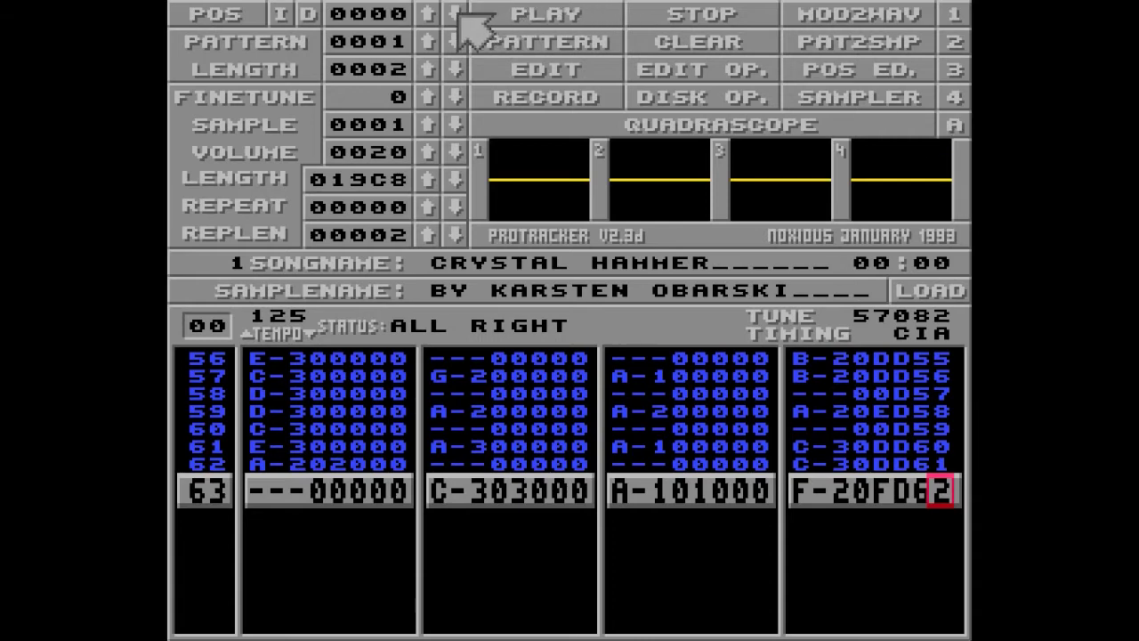
- Enter D63 on row 07 of channel 4 in pattern 01, then play and stop the song
key(Alt_R)
key(space)
key(Left)
key(Left)
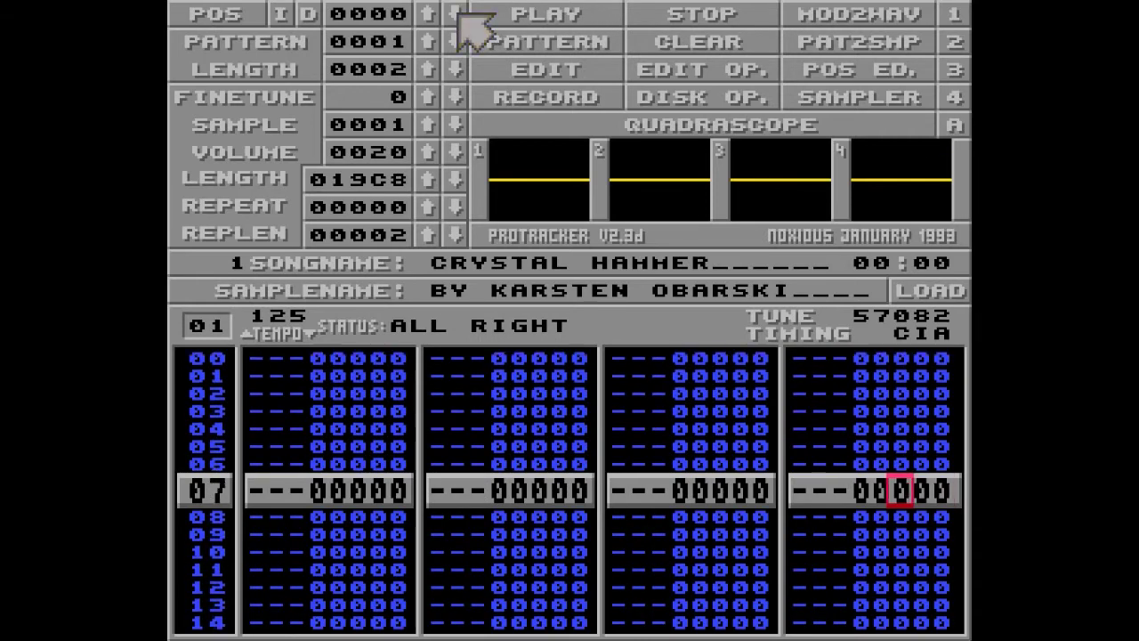
text(d)
key(Up)
key(Right)
text(6)
key(Up)
key(Right)
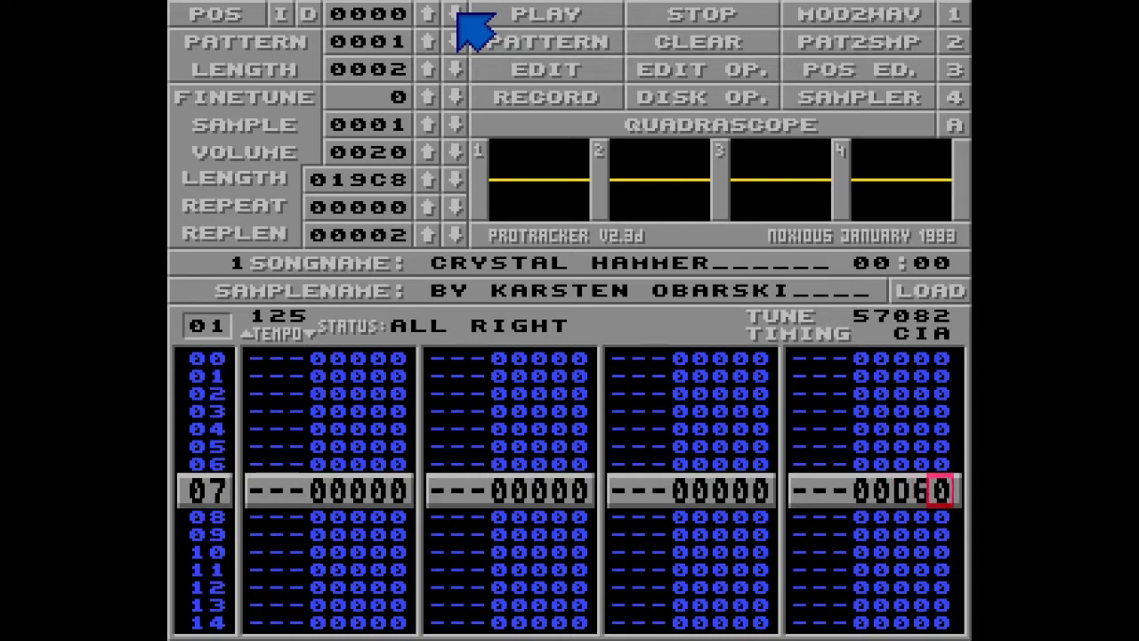
text(3)
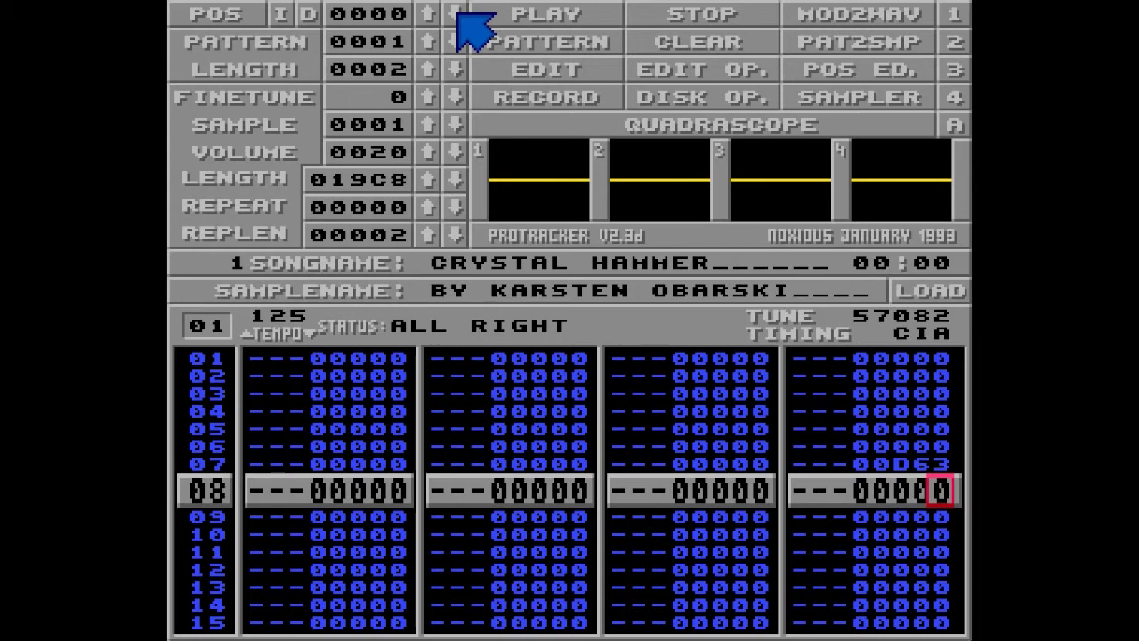
click(459, 14)
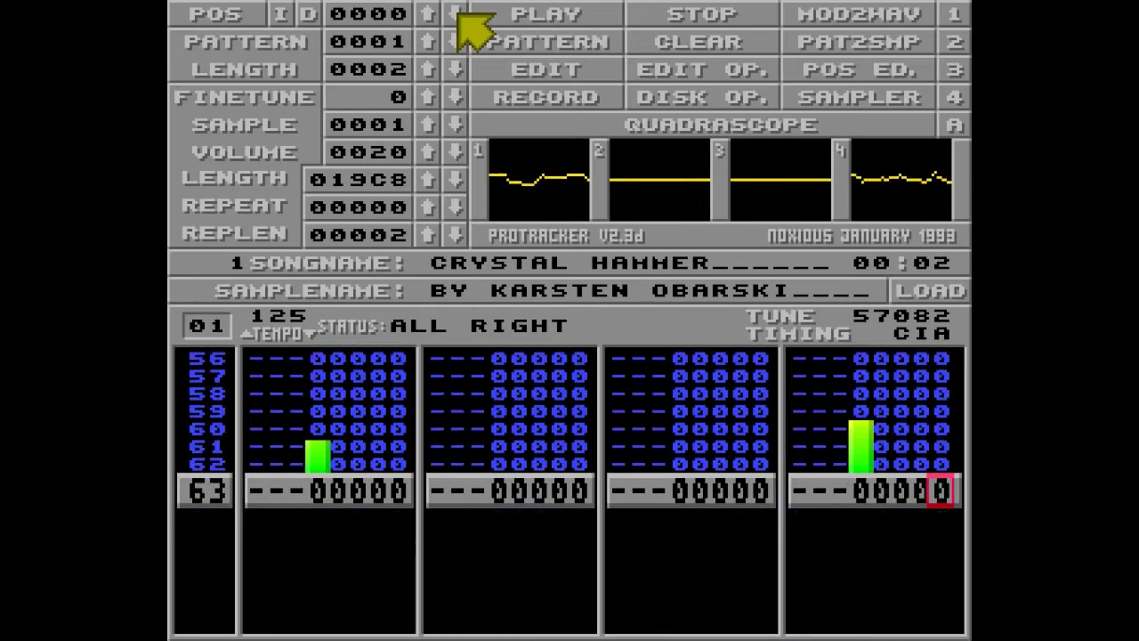
key(space)
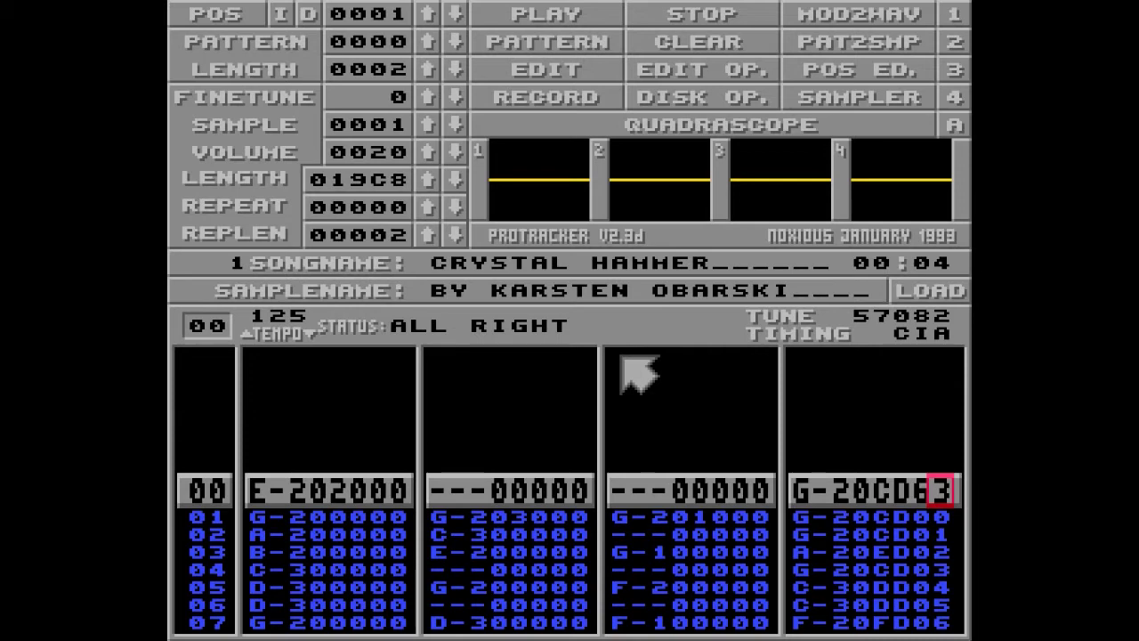
key(Up)
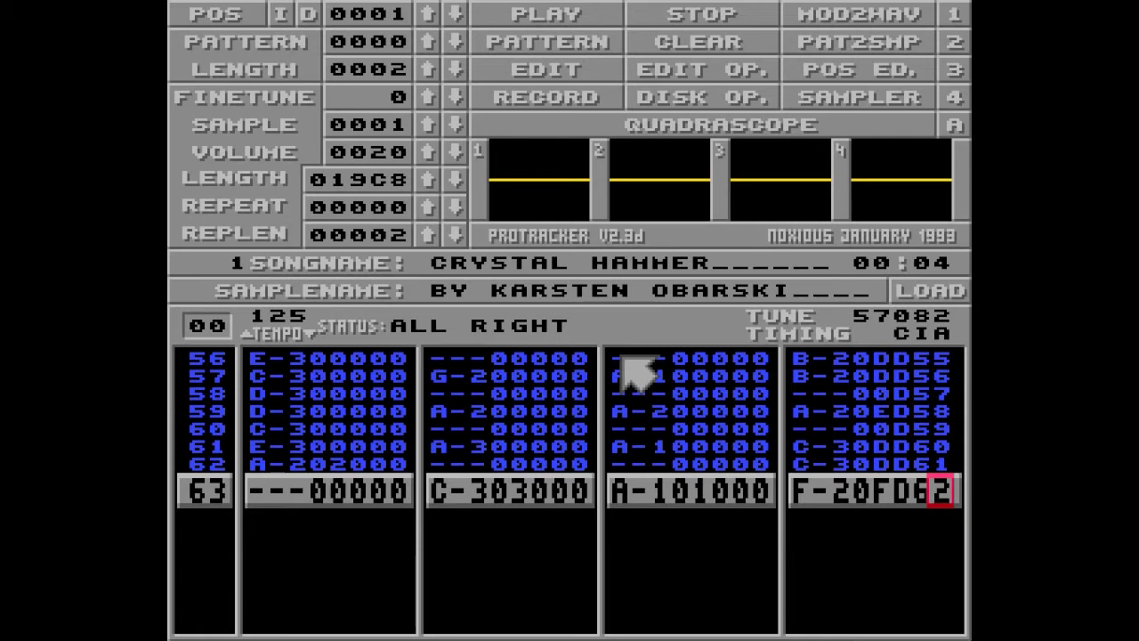
key(Down)
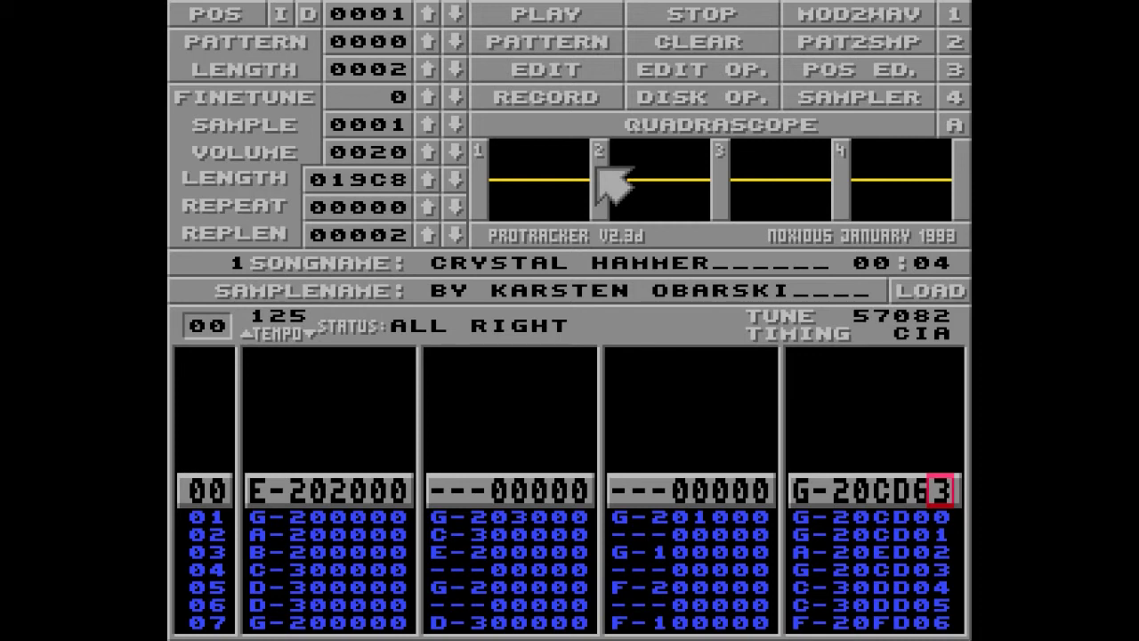
- Raise the song length to 0127, then play the song and stop it
click(429, 67)
drag(429, 66, 429, 65)
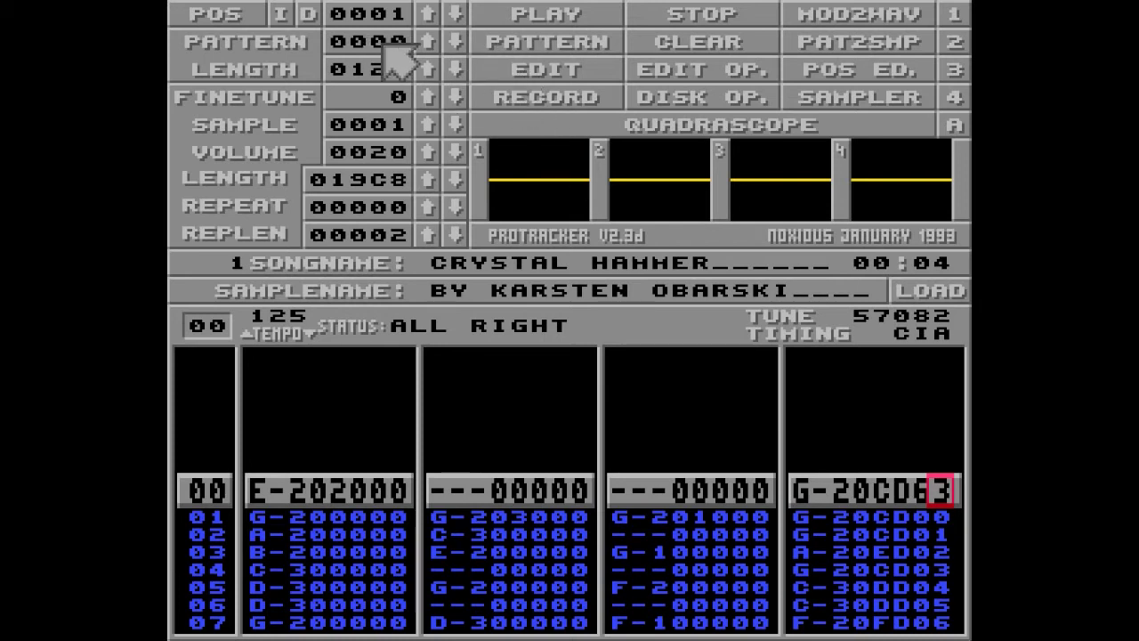
key(Control_R)
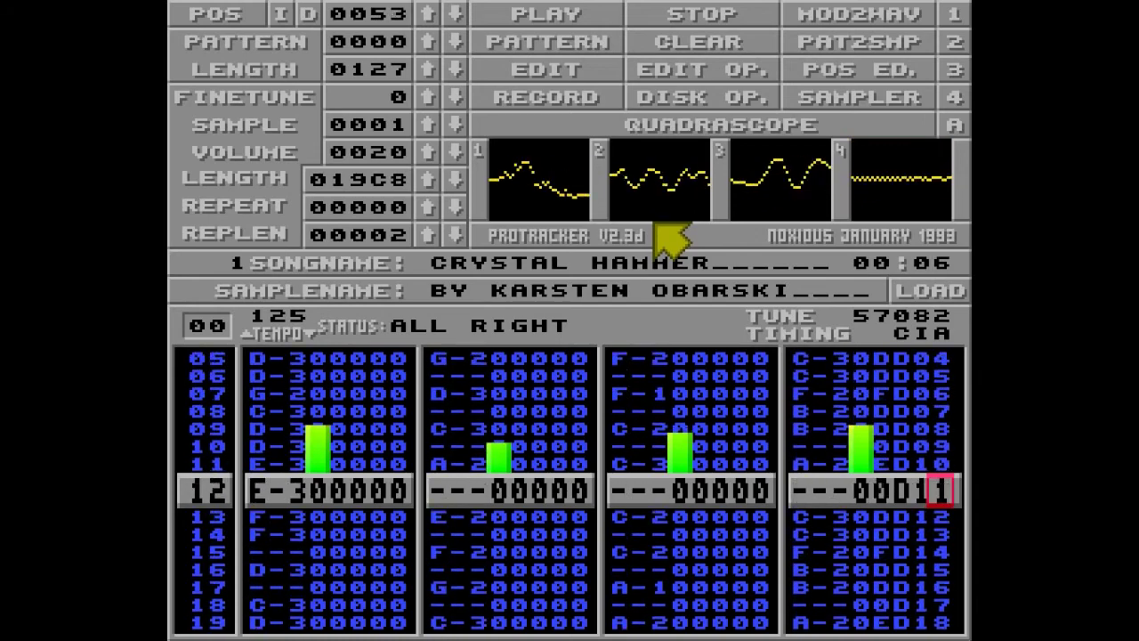
key(space)
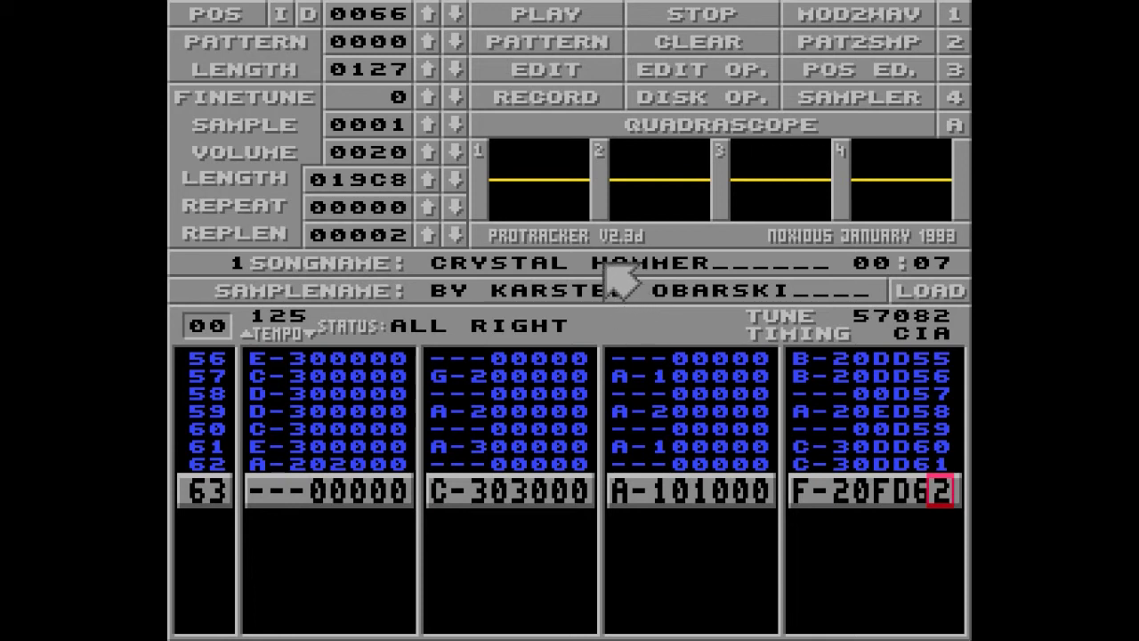
- Return to position 0000 and cut the song length back to 0002
click(450, 14)
click(453, 74)
click(434, 68)
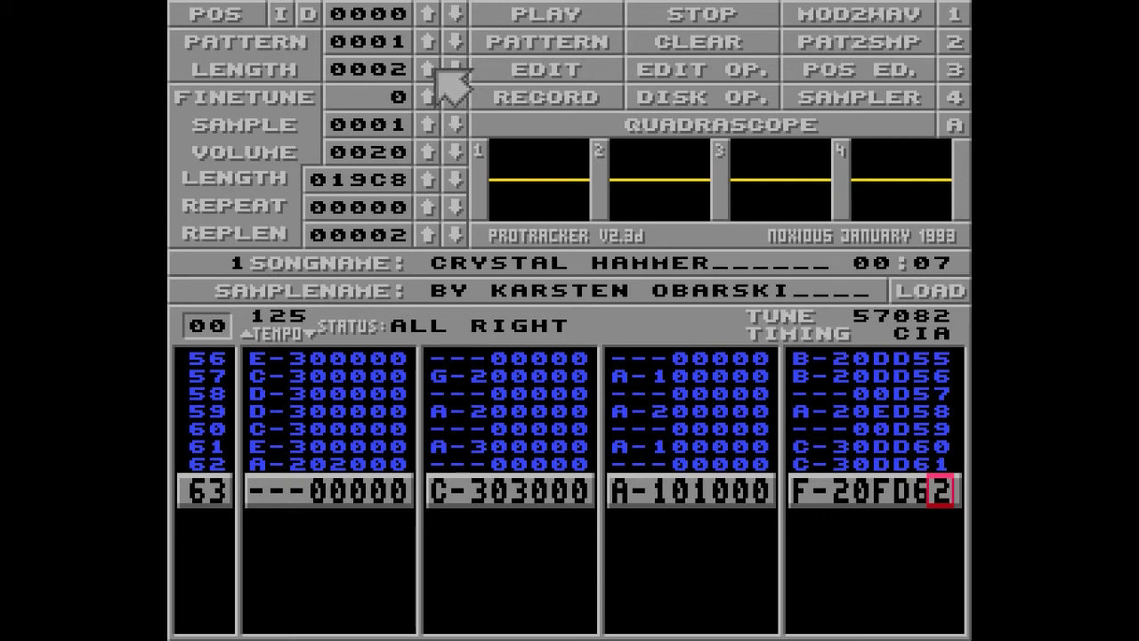
- Enter a B01 position jump in channel 3's effect column of pattern 00
key(Left)
key(Left)
key(Left)
key(Left)
key(Left)
key(Left)
key(Left)
key(Left)
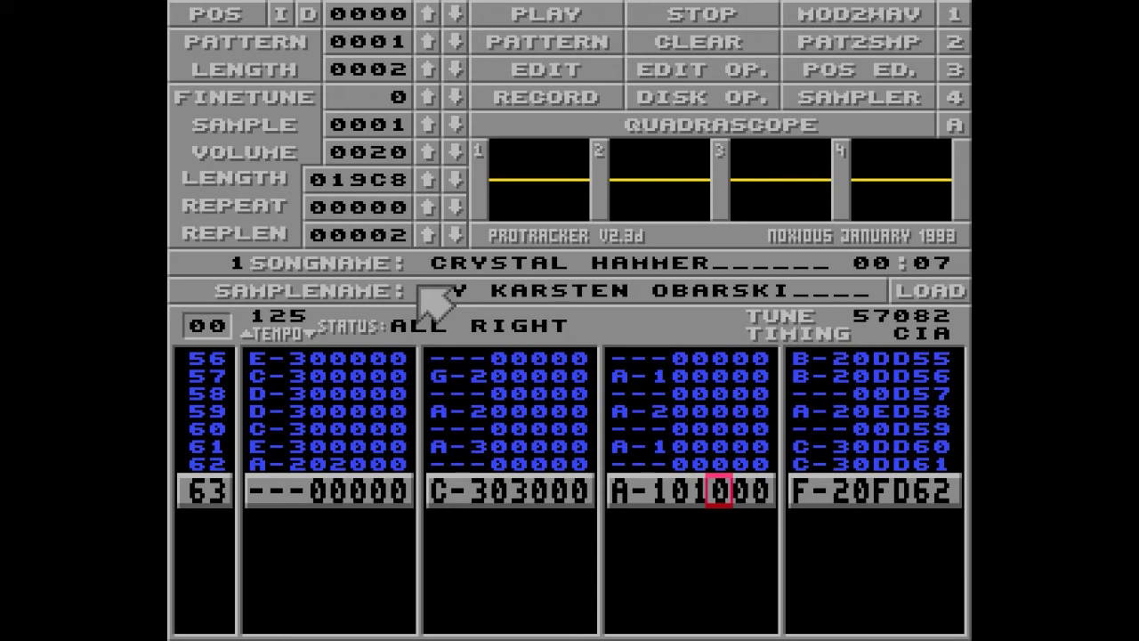
key(space)
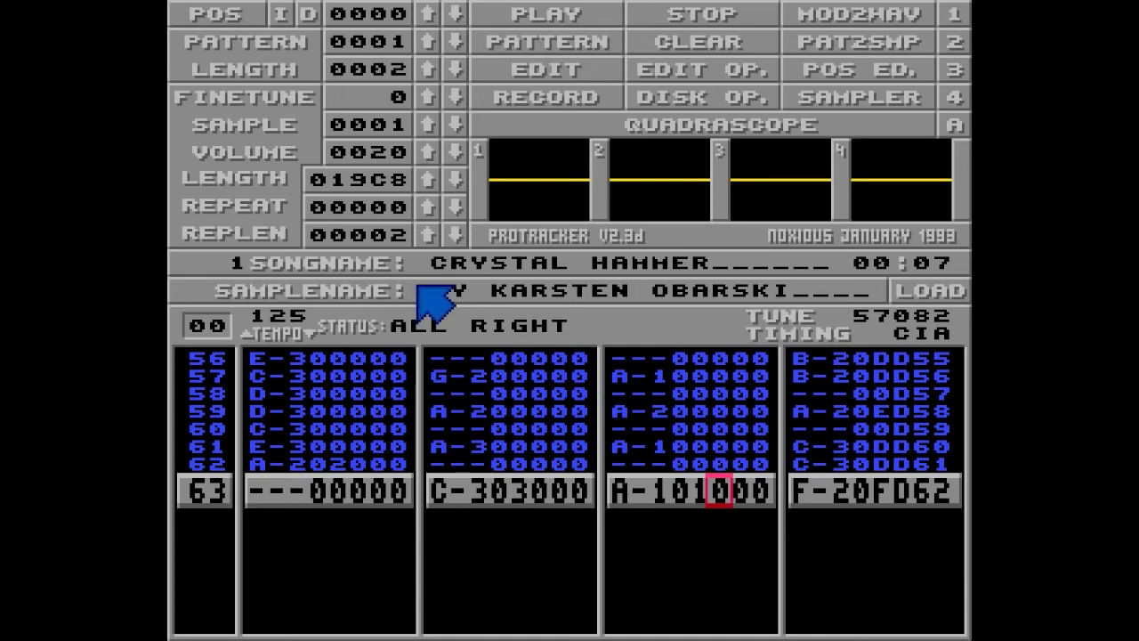
key(b)
key(1)
key(Up)
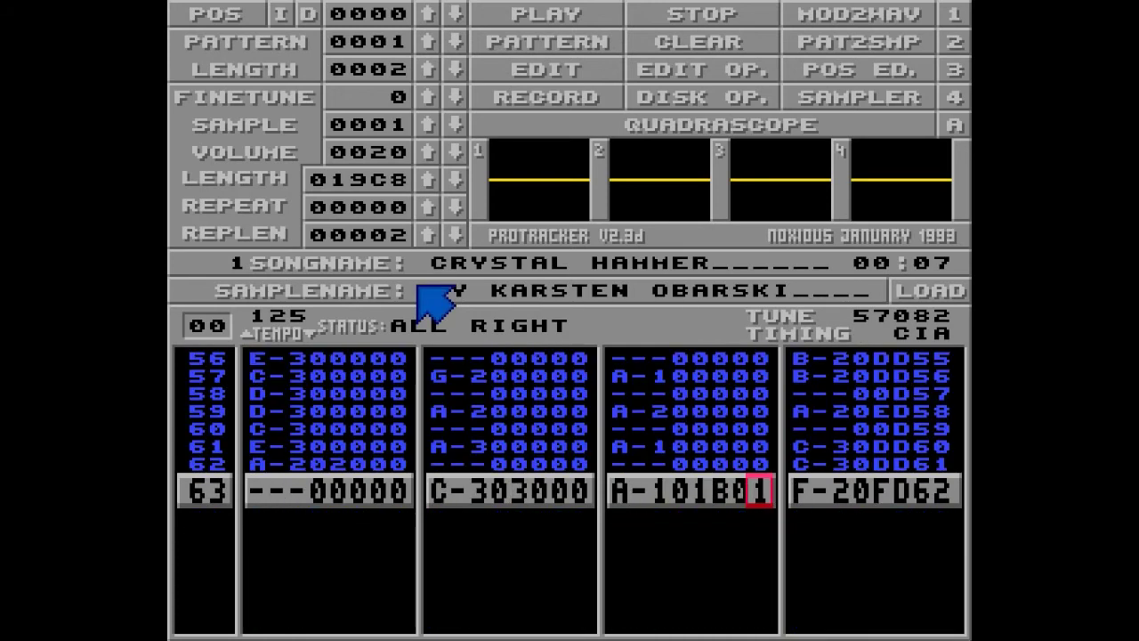
key(Down)
key(Left)
key(Left)
key(Down)
key(Down)
key(Down)
key(Down)
key(Down)
key(Down)
key(Down)
key(Down)
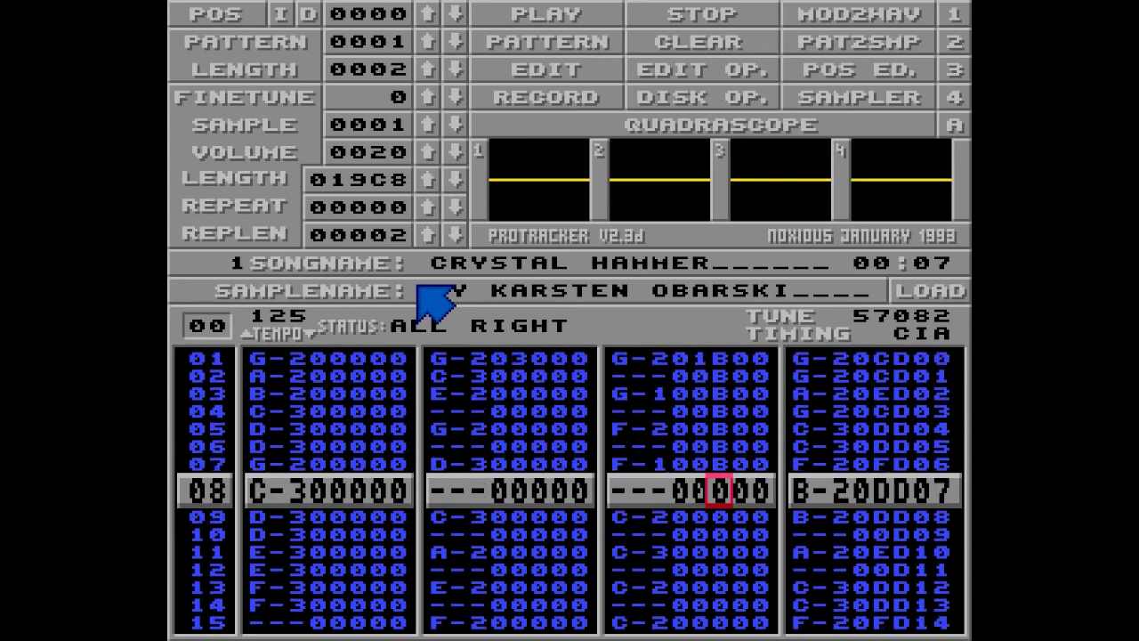